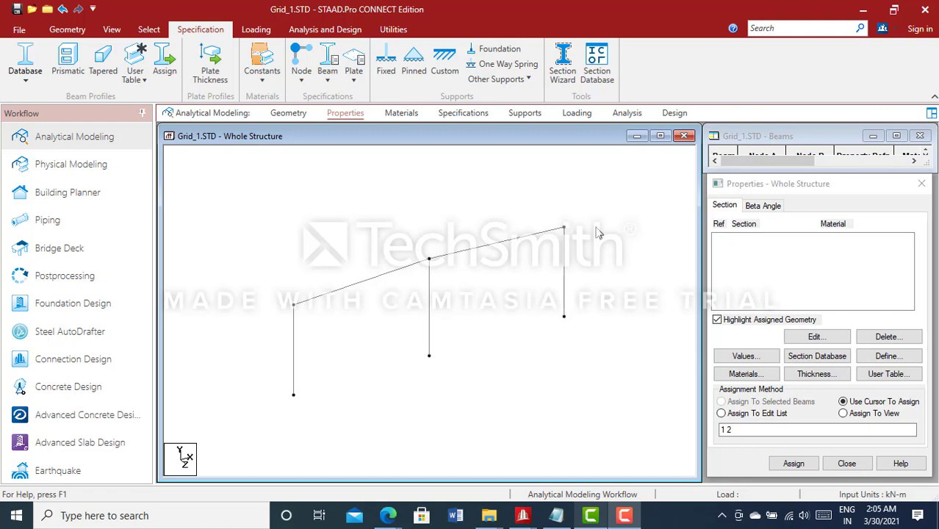
- Start defining a rectangular section property with YD 0.23 m and ZD 0.45 m
scroll(358, 215, "down", 1)
left_click(358, 214)
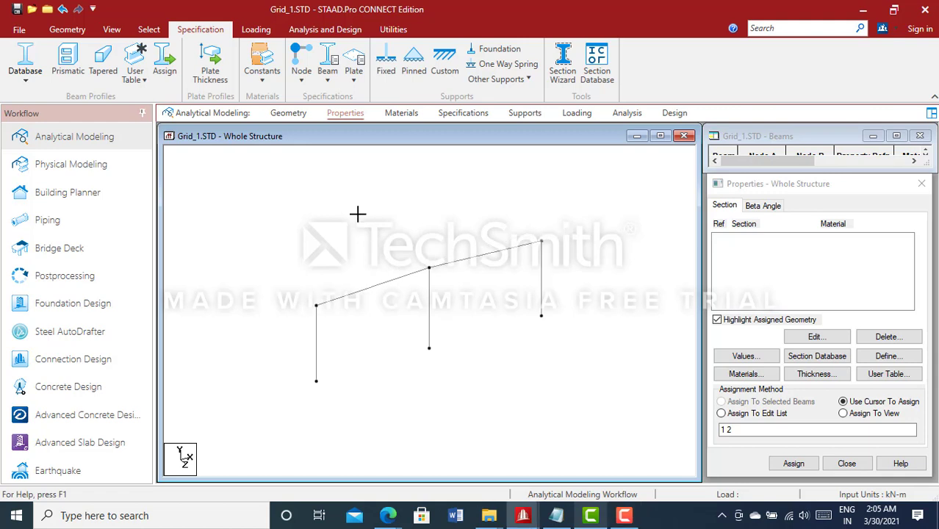
left_click(351, 117)
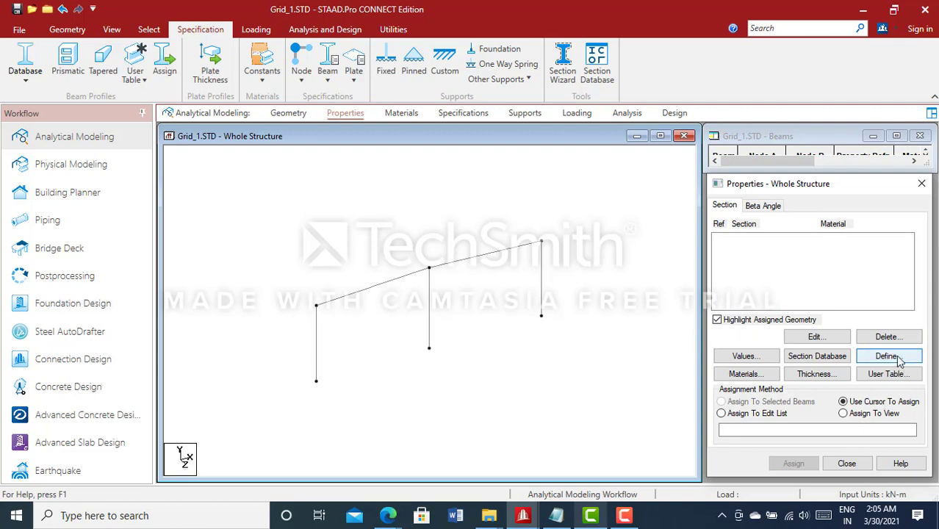
left_click(351, 118)
left_click(888, 357)
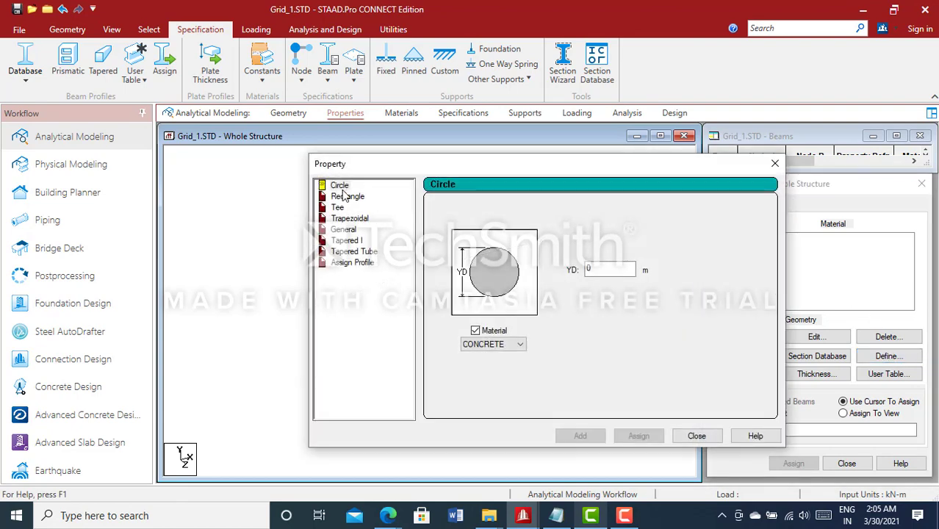
left_click(345, 197)
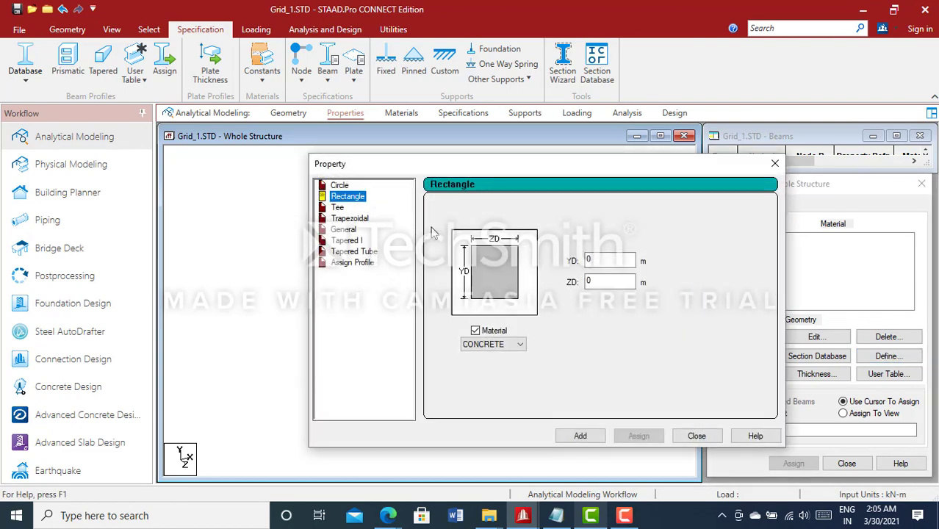
left_click(617, 260)
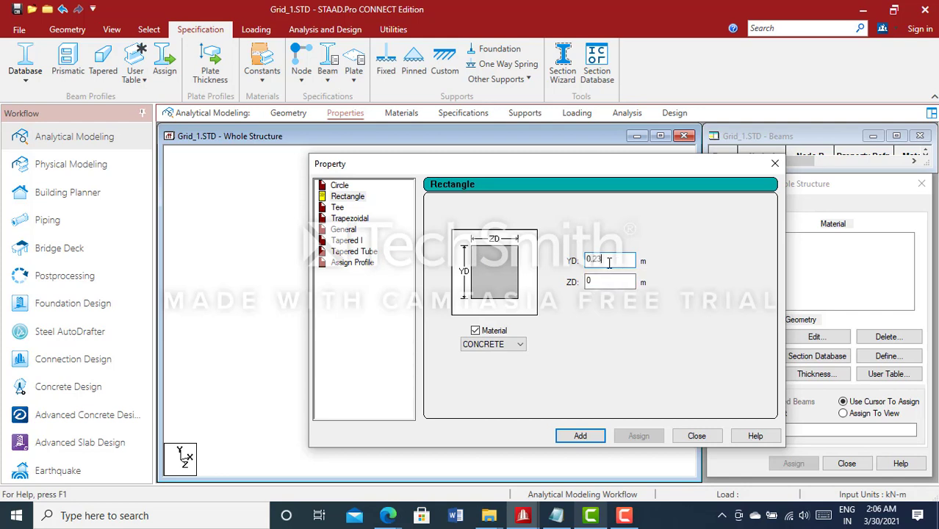
left_click(620, 280)
type(".45")
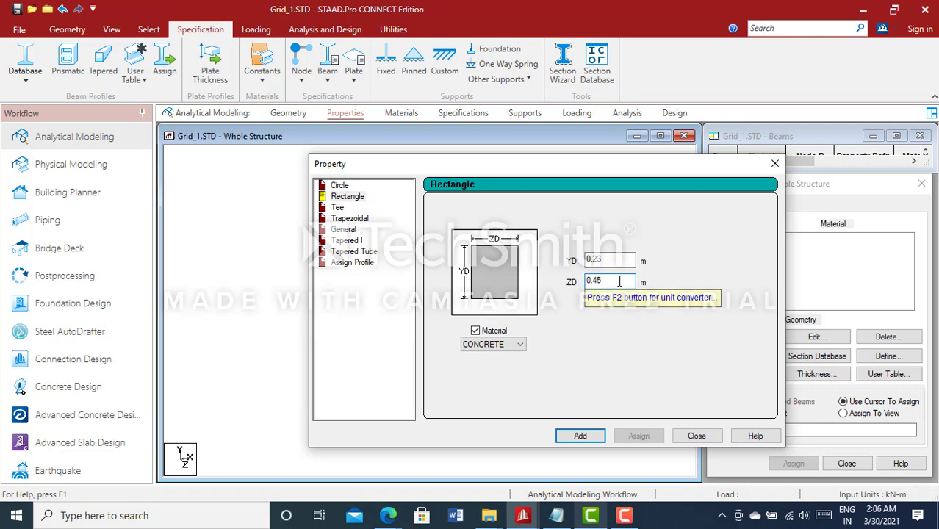
- Set the rectangle's dimensions to YD 0.45 m and ZD 0.23 m and add it as a CONCRETE section
left_click_drag(629, 259, 546, 265)
type("0")
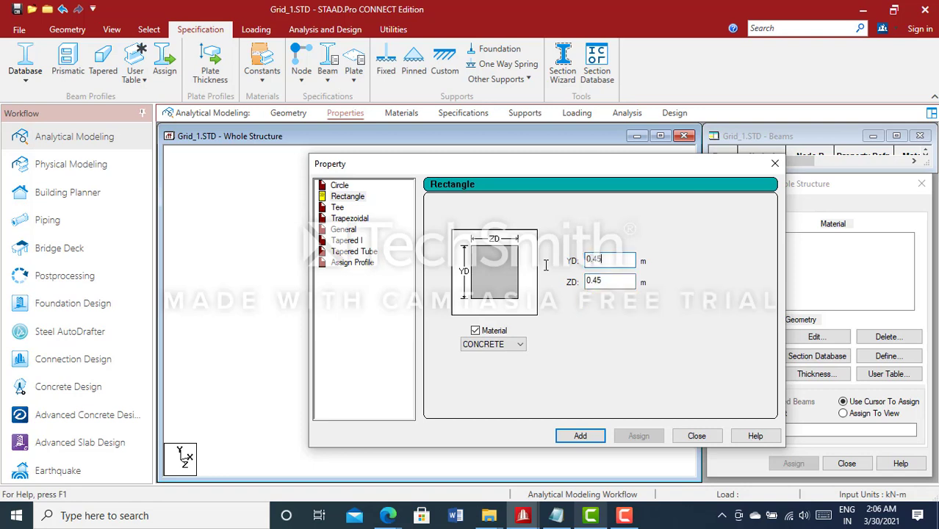
left_click_drag(610, 284, 548, 268)
type("0.")
left_click(517, 345)
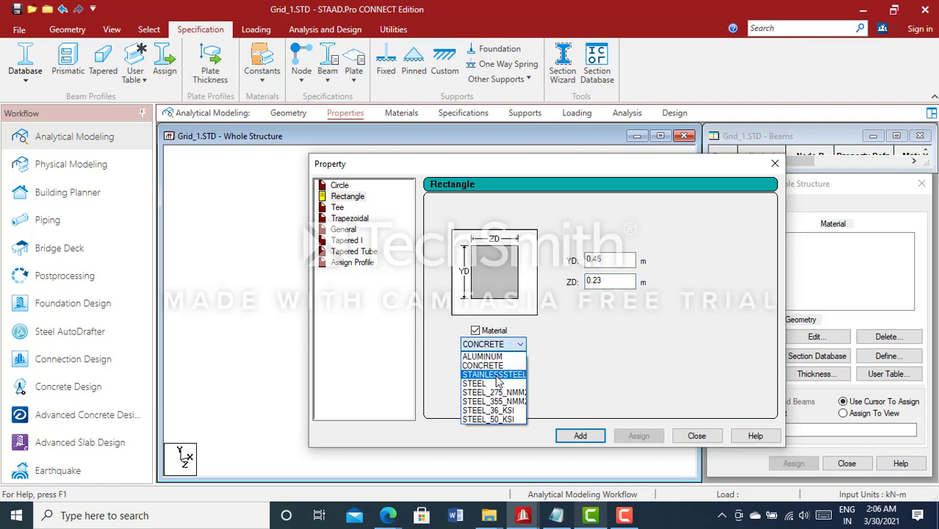
left_click(494, 367)
left_click(581, 436)
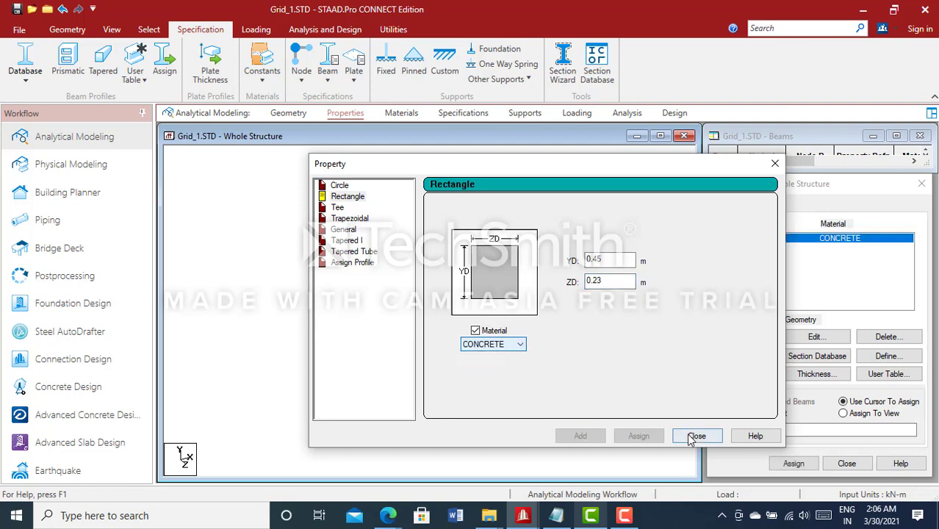
left_click(697, 436)
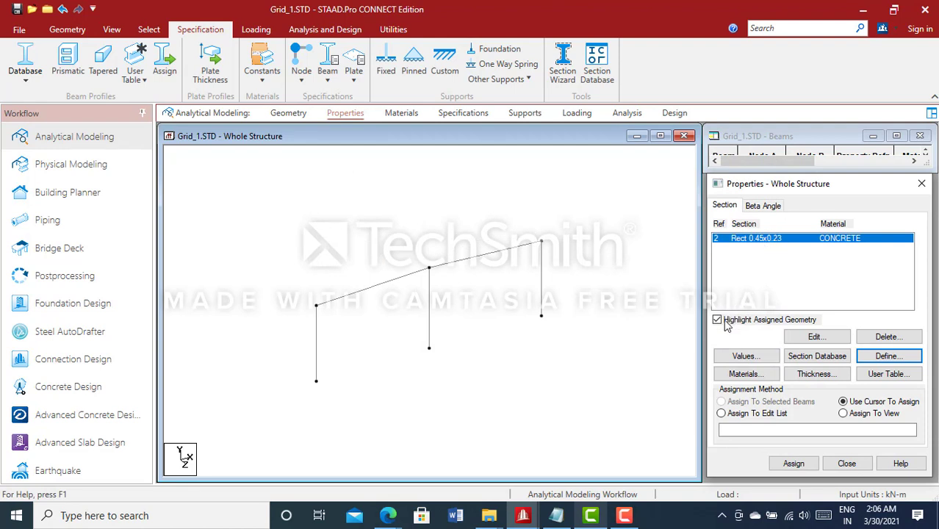
- Start a Tapered I section with 0.524 m depth at both the start and end nodes and 0.005 m web thickness
left_click(885, 357)
left_click(346, 240)
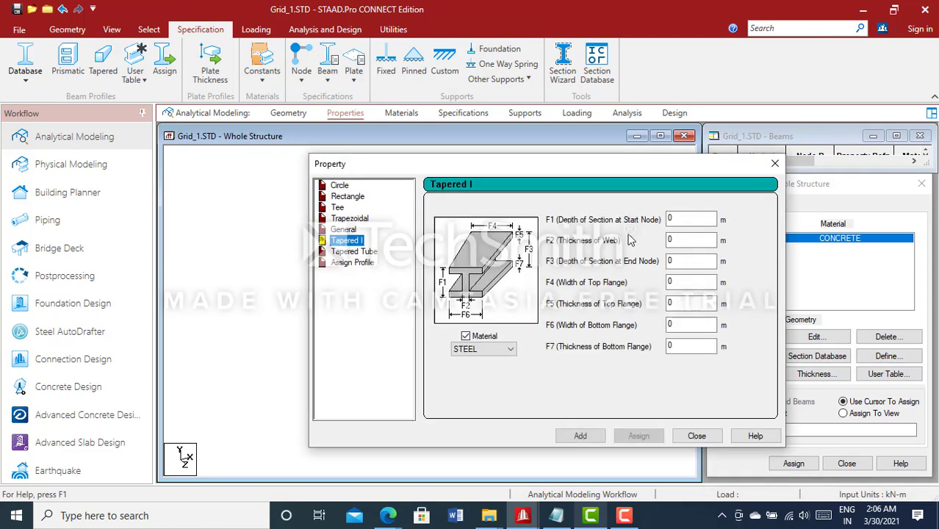
left_click(680, 220)
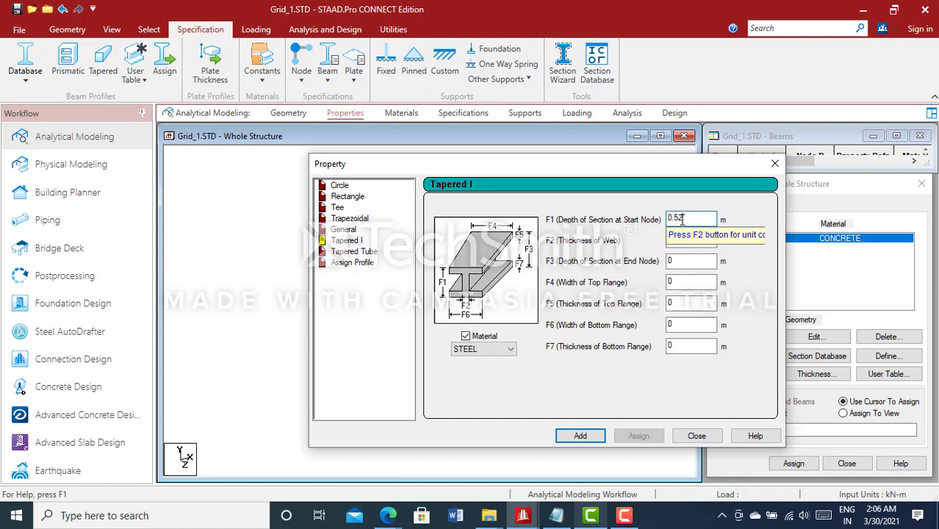
left_click(685, 244)
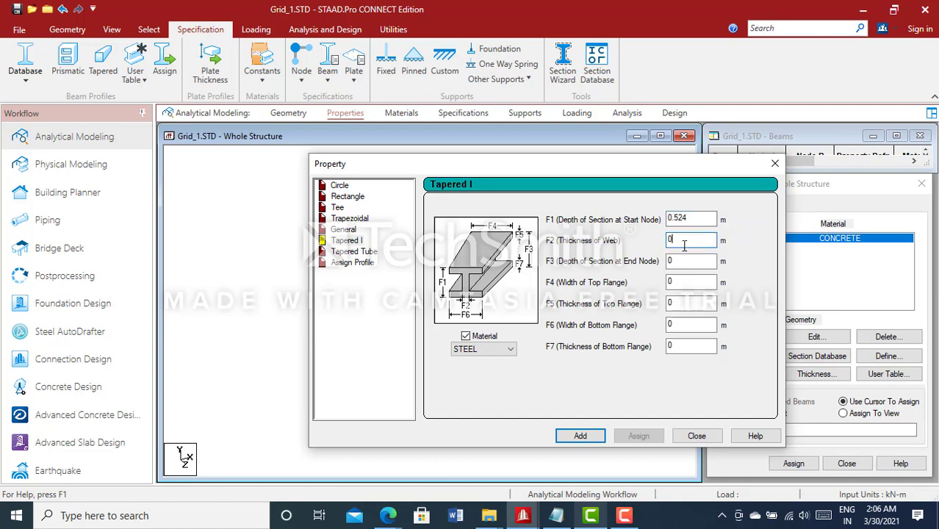
type(".005")
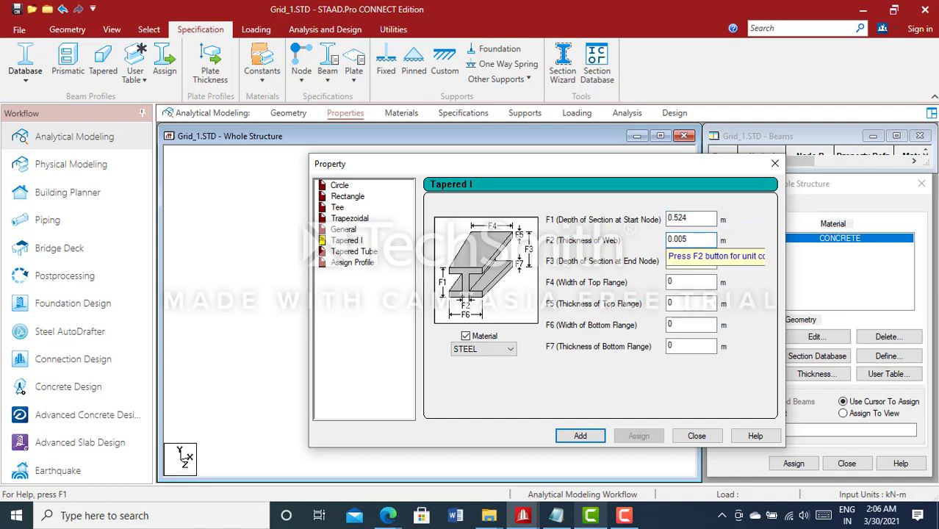
left_click(687, 260)
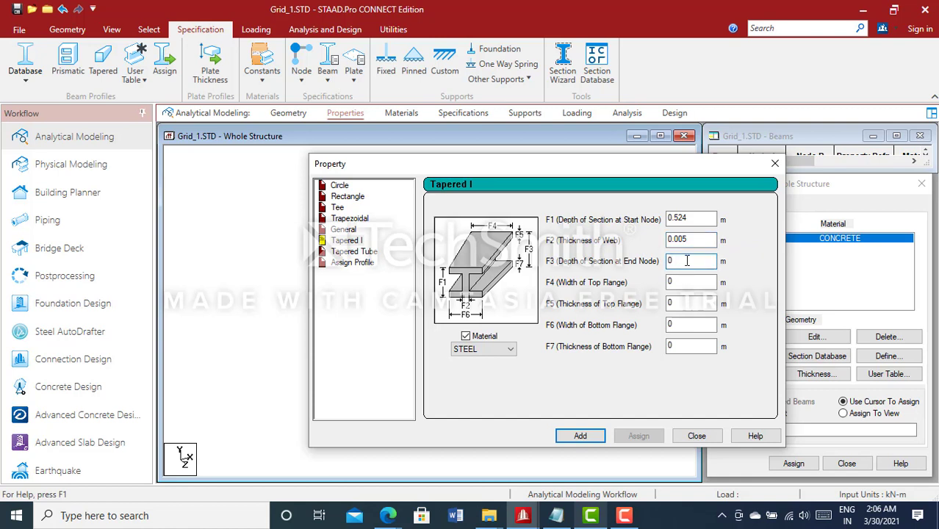
type("0.2")
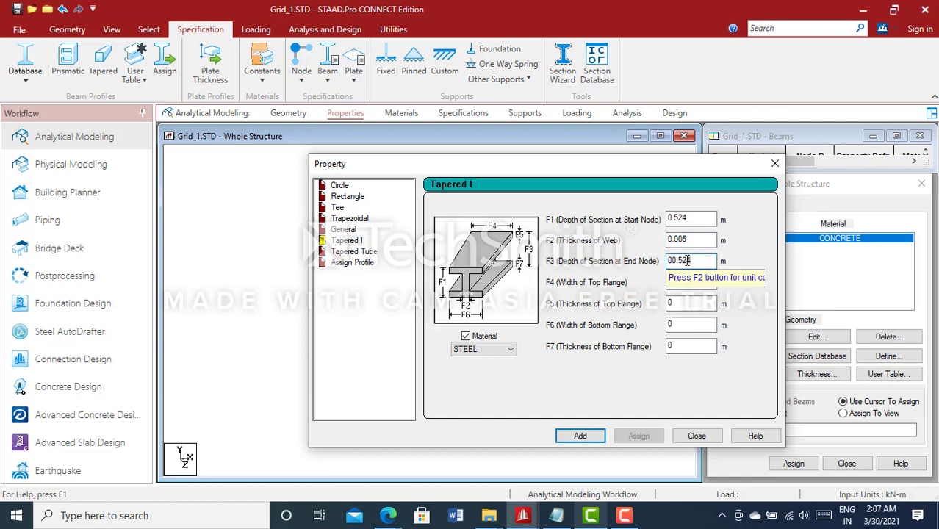
left_click(673, 262)
key("BackSpace")
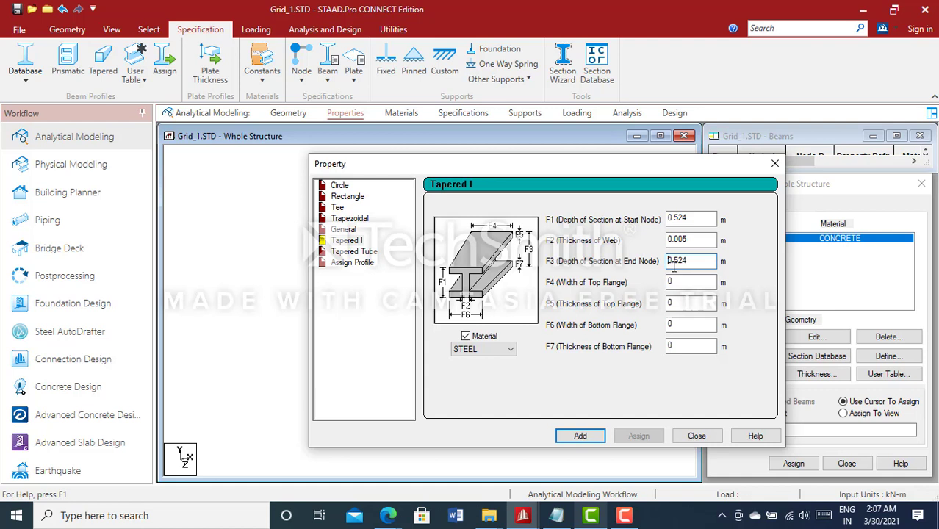
- Make both flanges of the Tapered I section 0.2 m wide and 0.012 m thick, and add it as a STEEL section
key("Tab")
left_click(681, 305)
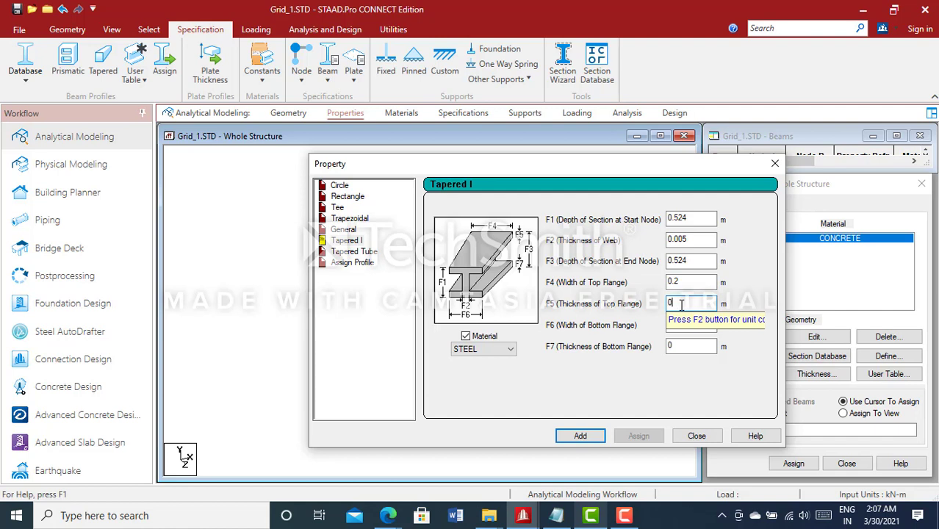
type(".02")
left_click(682, 324)
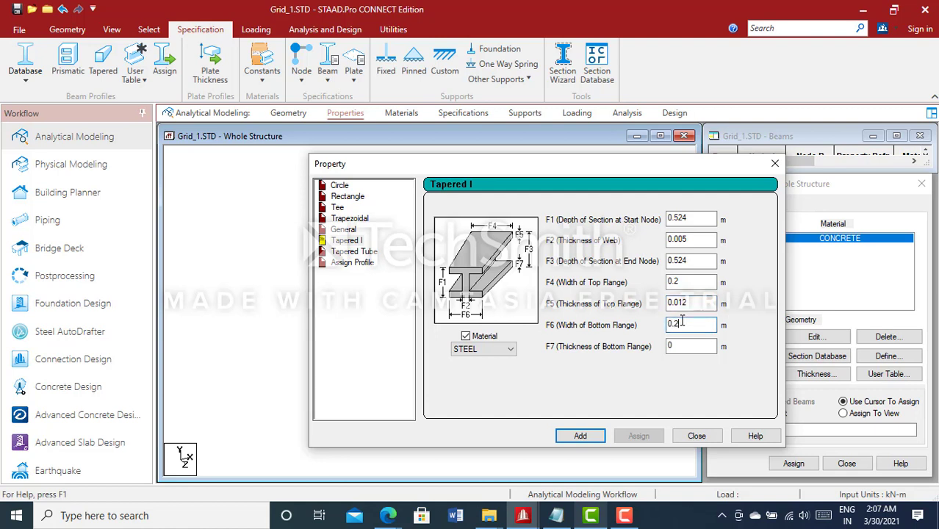
left_click(683, 344)
type(".012")
left_click(580, 435)
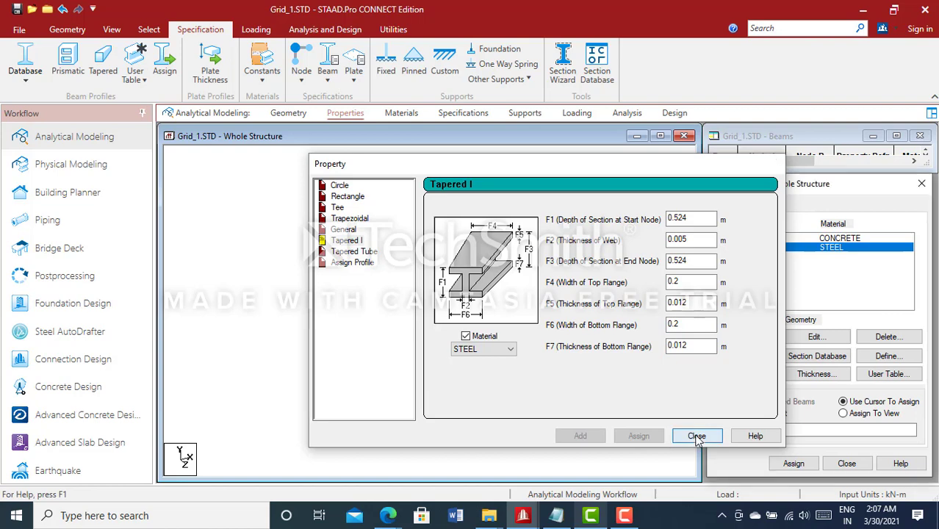
left_click(694, 437)
- Assign the Taper steel section to the three vertical columns and save the structure
left_click(541, 307)
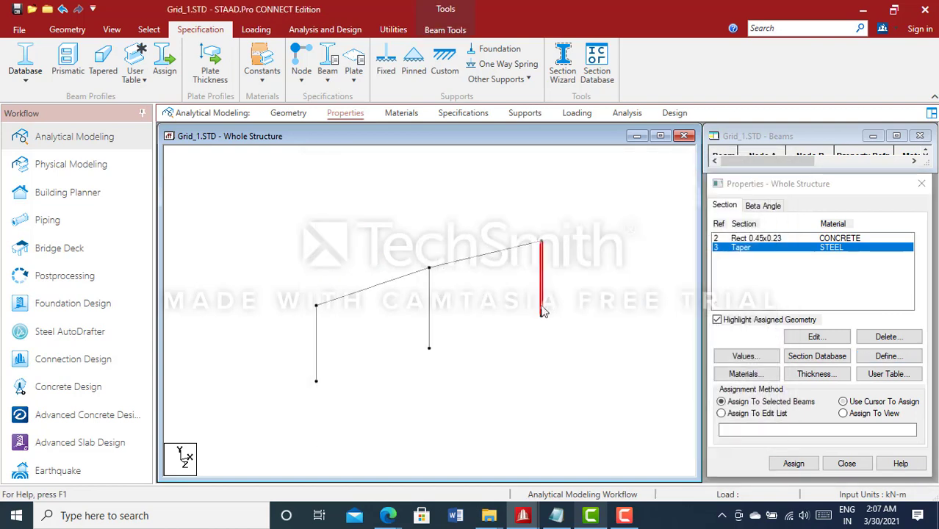
left_click(317, 373, "ctrl")
left_click(430, 342, "ctrl")
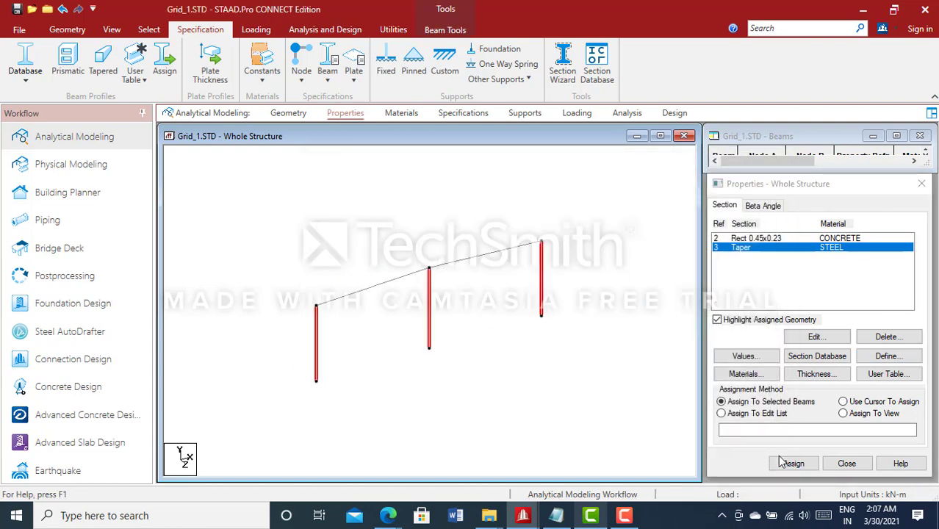
left_click(794, 463)
left_click(793, 463)
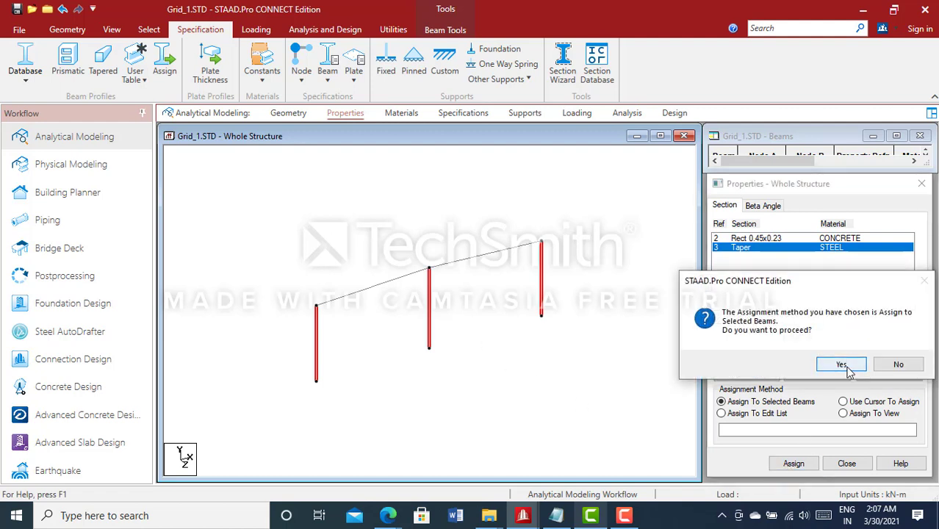
left_click(840, 363)
key("ctrl+s")
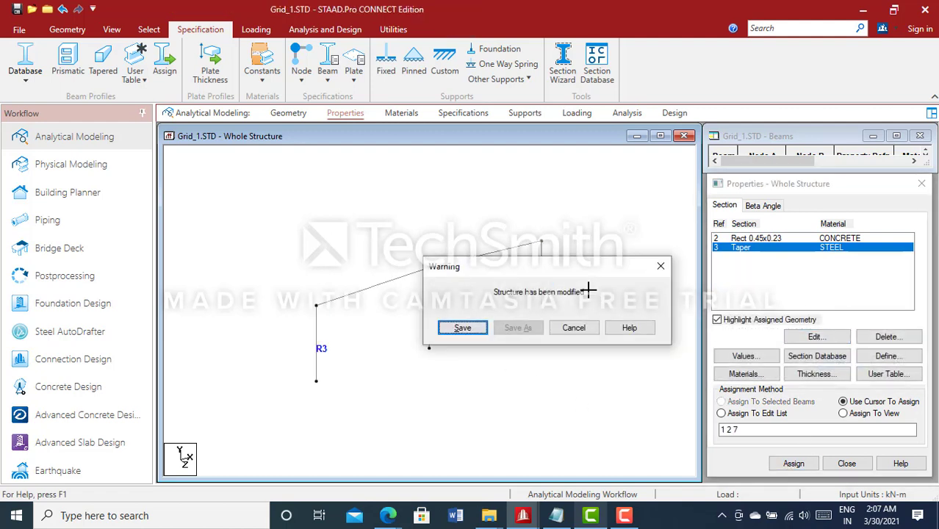
key("Return")
- Highlight the members that use the Taper section and inspect the columns and the two sloping beams
scroll(588, 289, "up", 1)
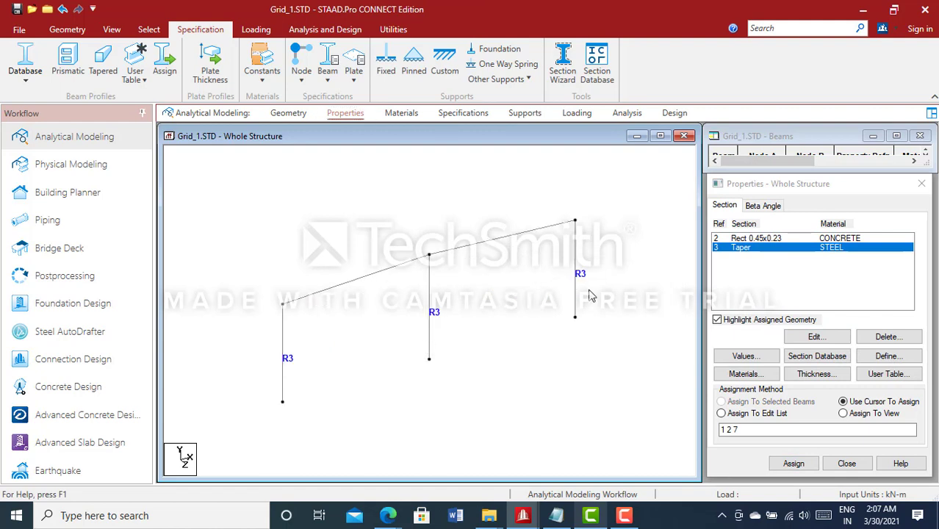
left_click(727, 247)
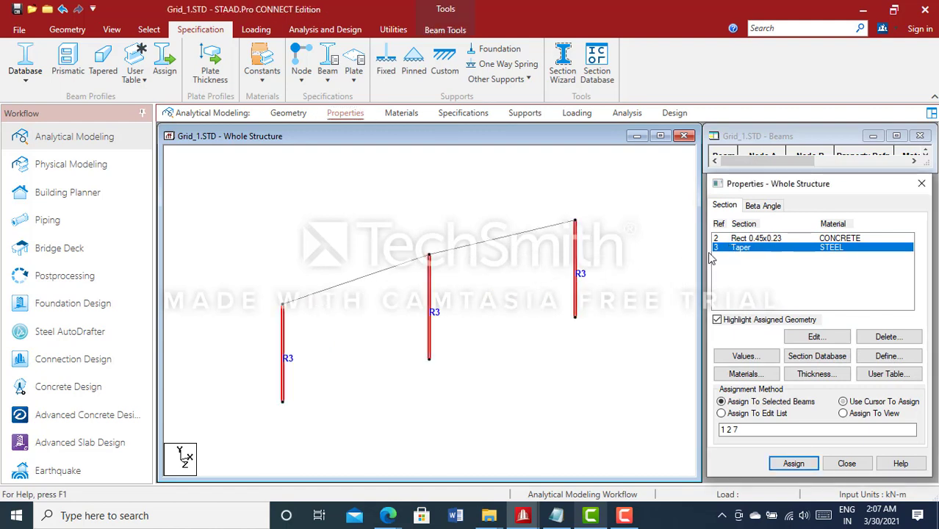
left_click(602, 278)
left_click(578, 280)
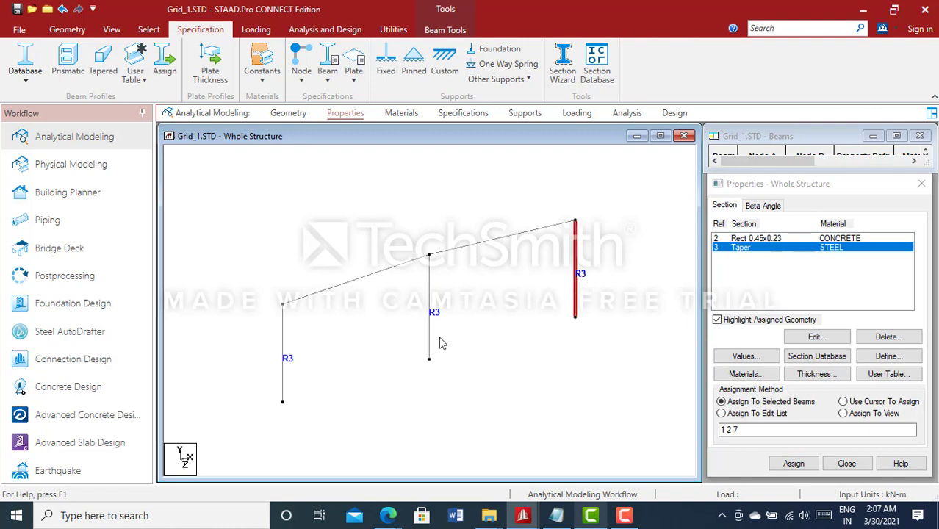
left_click(472, 323)
scroll(481, 318, "up", 1)
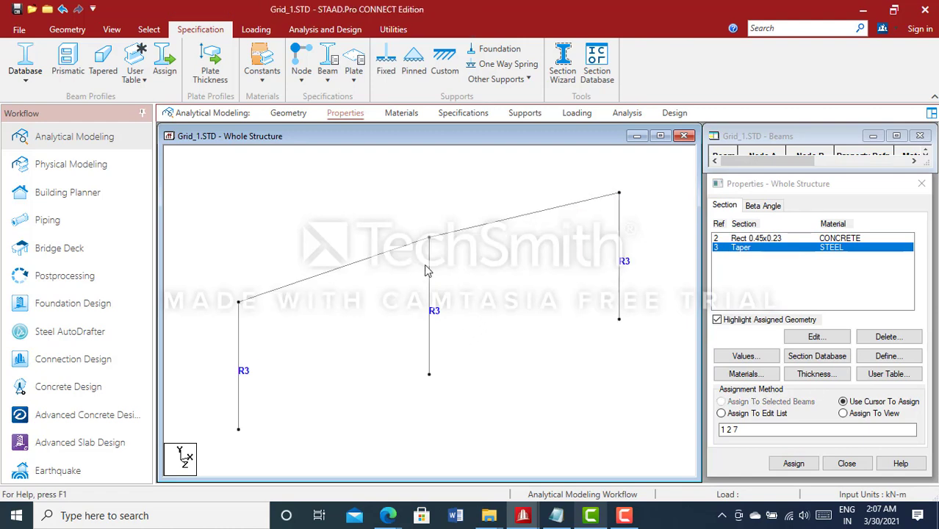
left_click(361, 260)
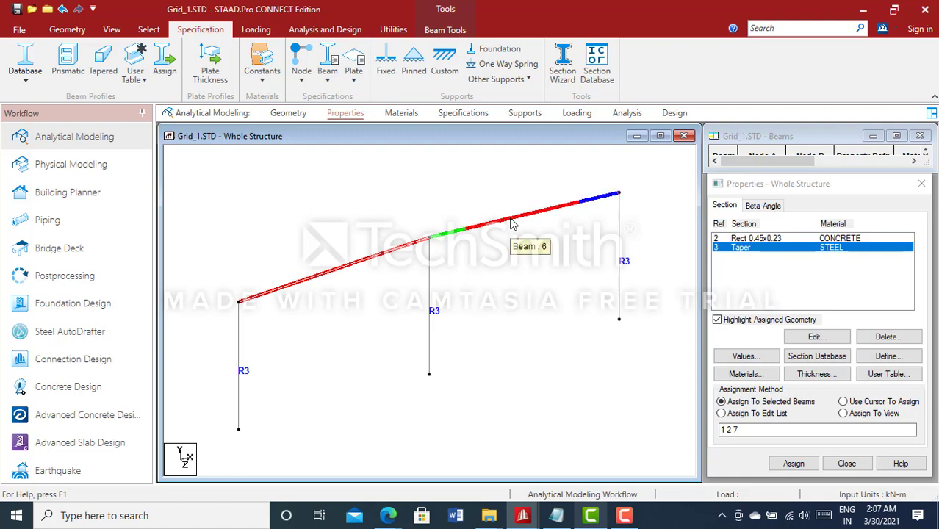
left_click(577, 252)
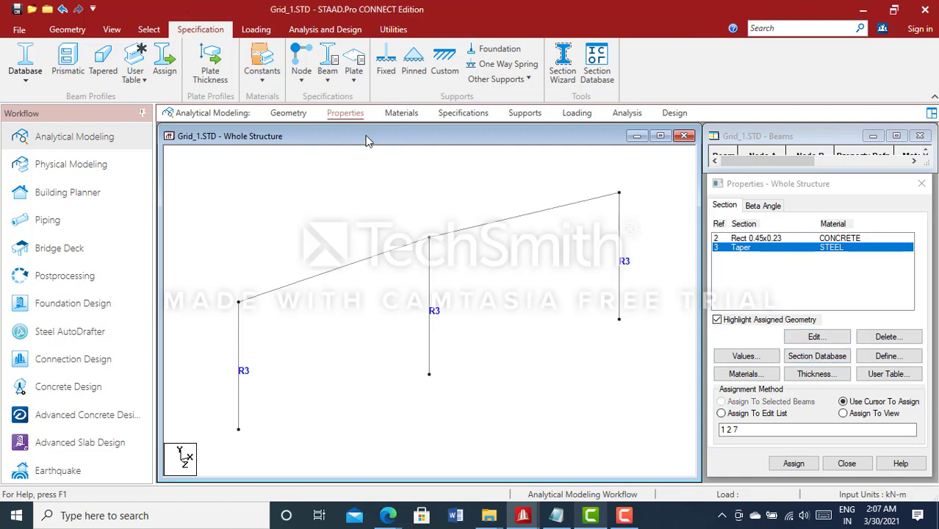
left_click(32, 87)
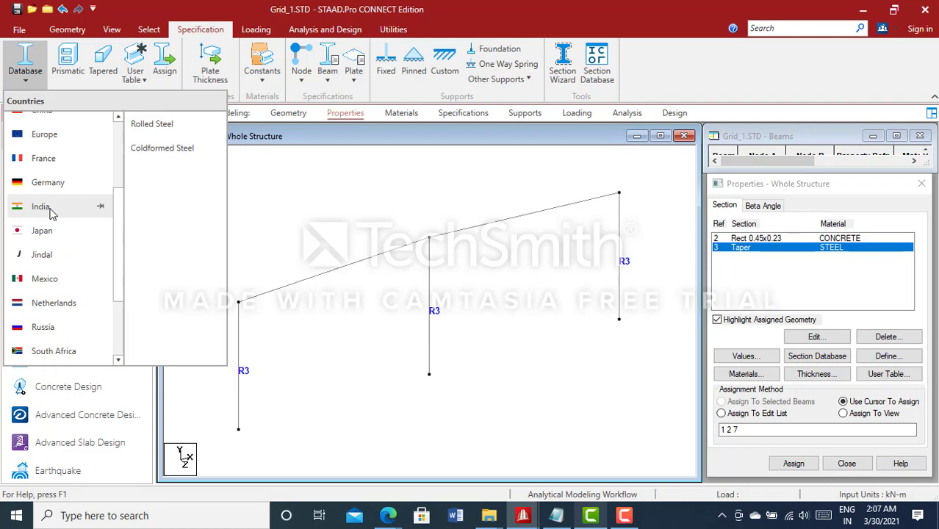
left_click(263, 203)
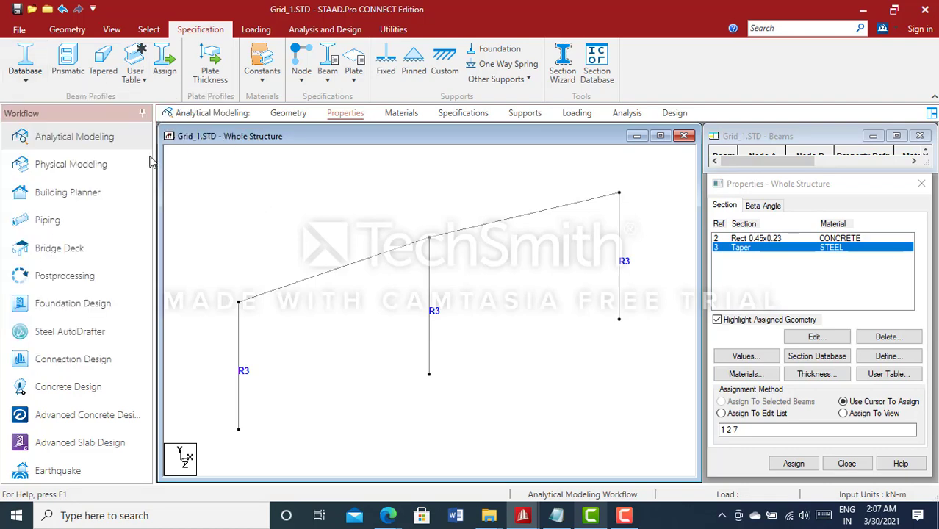
- Start a second Tapered I section with 0.312 m depth at both the start and end nodes and 0.004 m web thickness
left_click(103, 66)
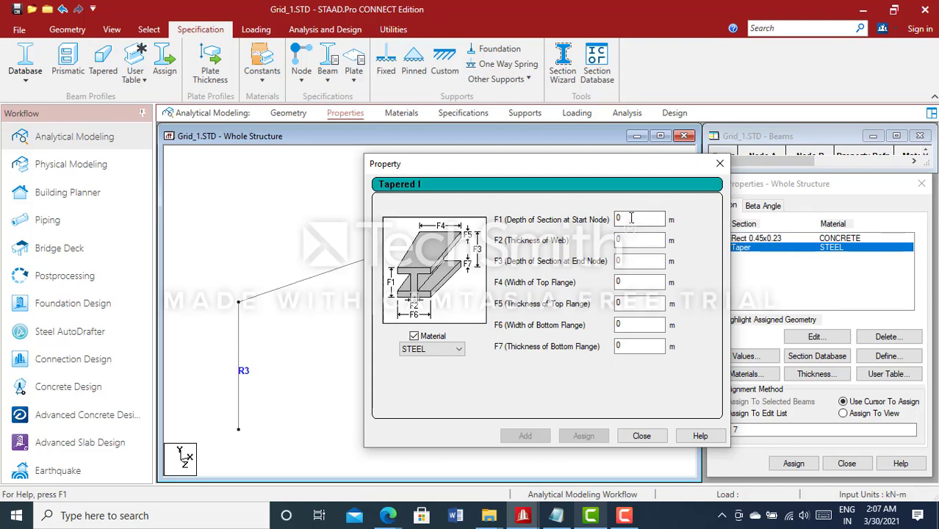
type(".312")
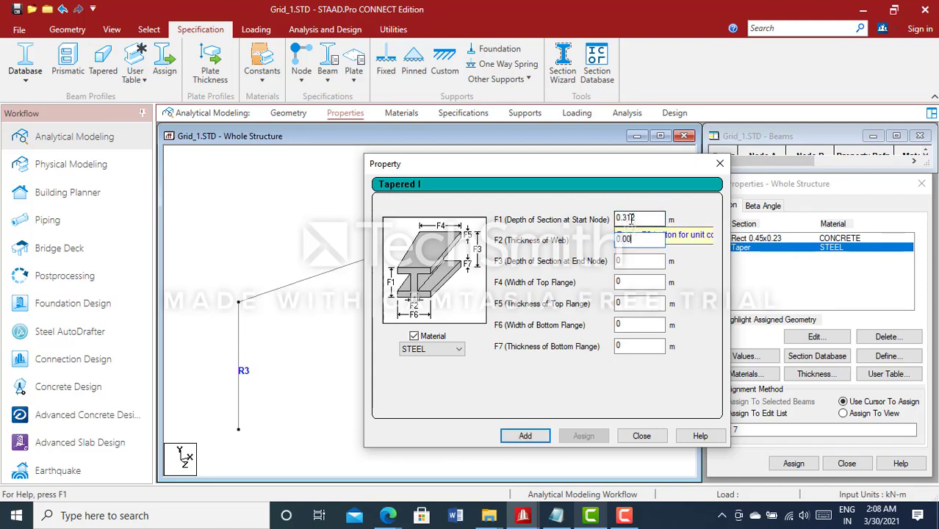
key("Tab")
type(".312")
key("Tab")
- Make both flanges of the Tapered I section 0.15 m wide and 0.006 m thick, and add it as a STEEL section
type(".15")
key("Tab")
type(".000.15")
key("Tab")
type("0.0")
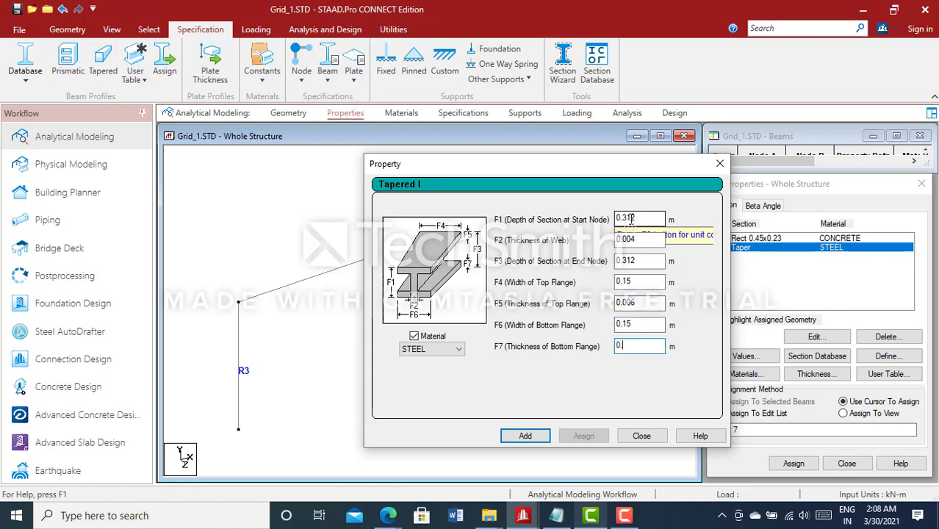
key("BackSpace")
key("BackSpace")
key("BackSpace")
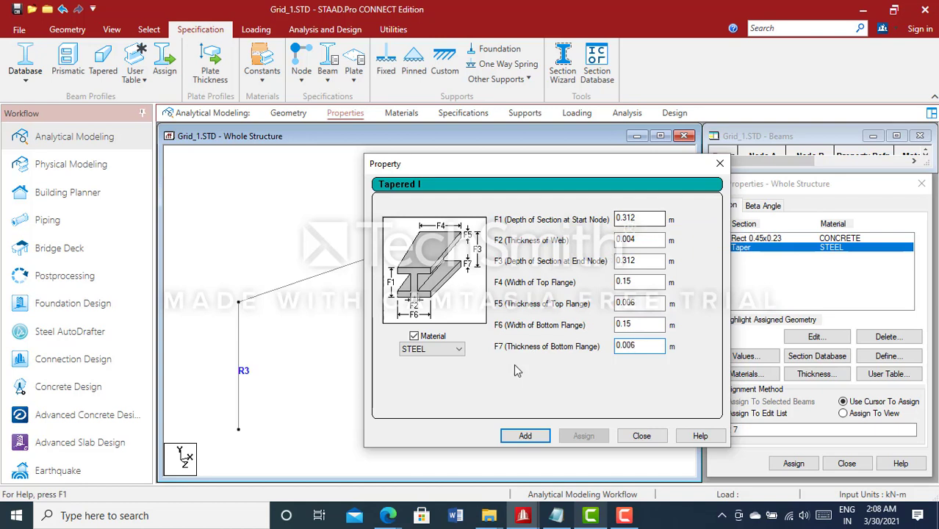
left_click(537, 443)
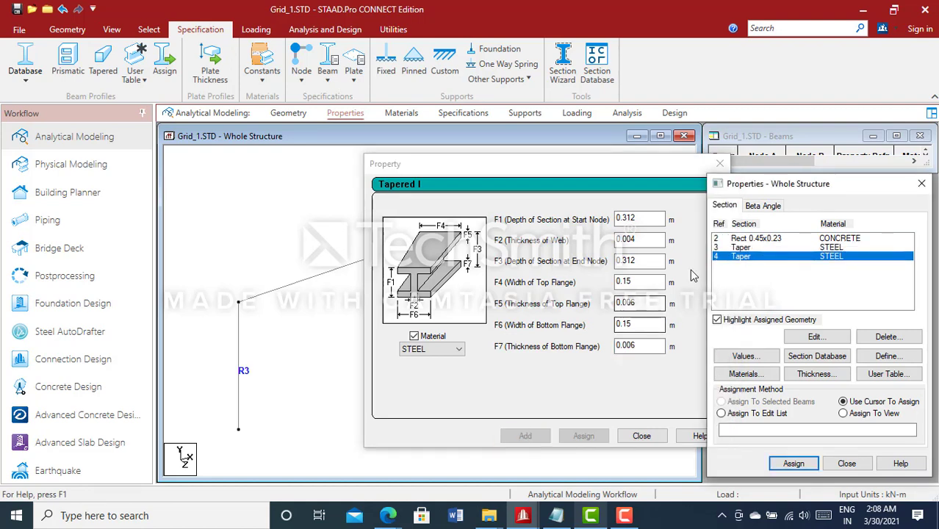
left_click(644, 438)
- Assign the second Taper steel section to the two sloping beams and save the structure
left_click(373, 259)
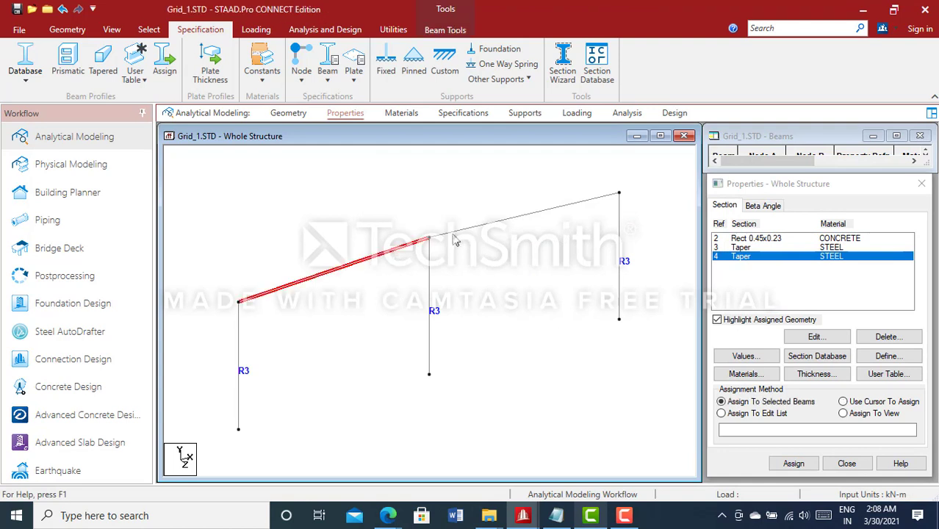
left_click(478, 236, "ctrl")
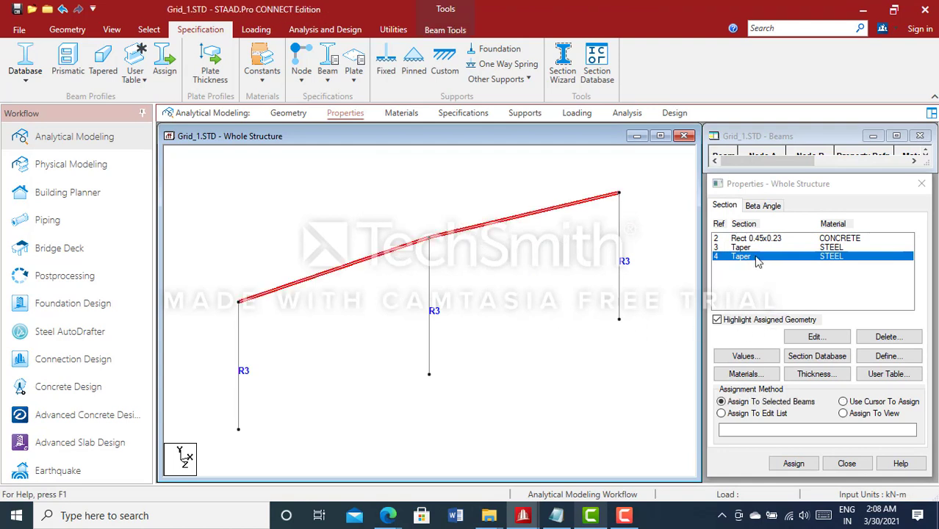
left_click(797, 464)
left_click(835, 363)
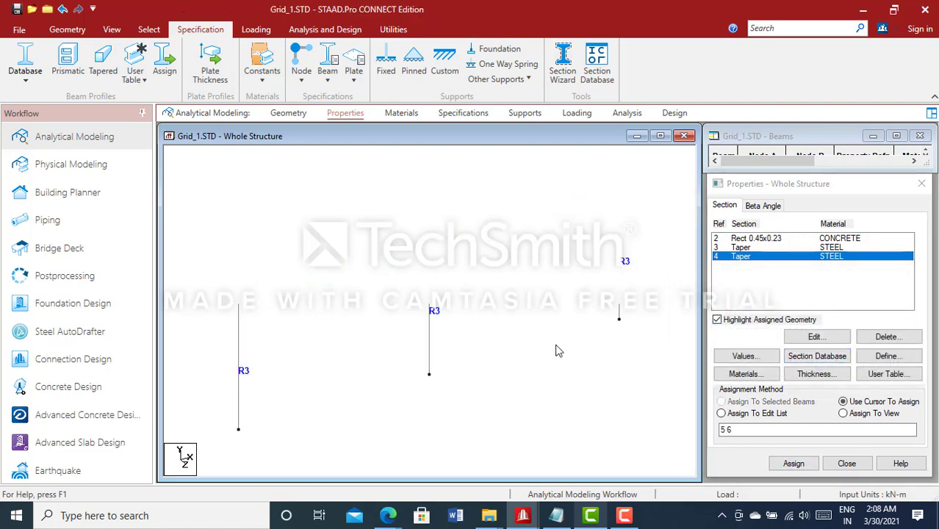
key("ctrl+s")
key("Return")
- Select the whole frame and open a 3D rendered view of it
scroll(471, 329, "down", 3)
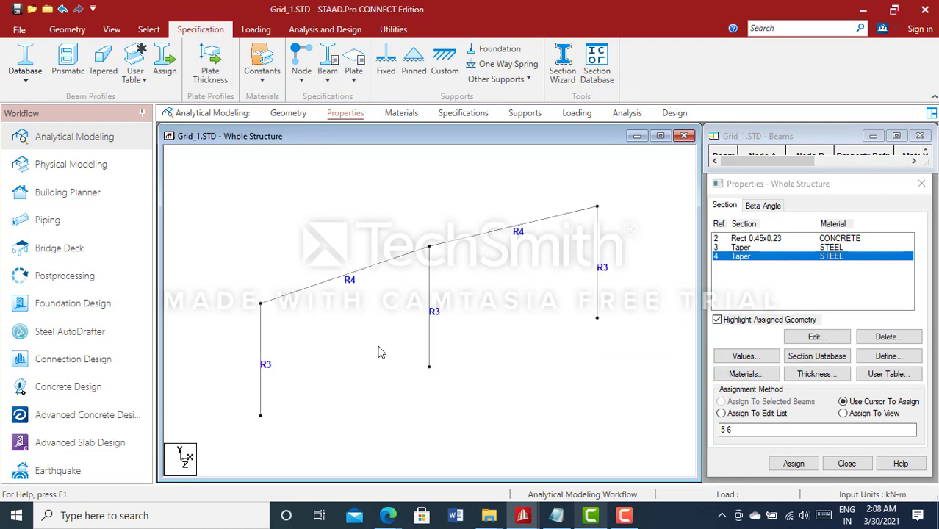
scroll(379, 350, "down", 1)
key("ctrl+a")
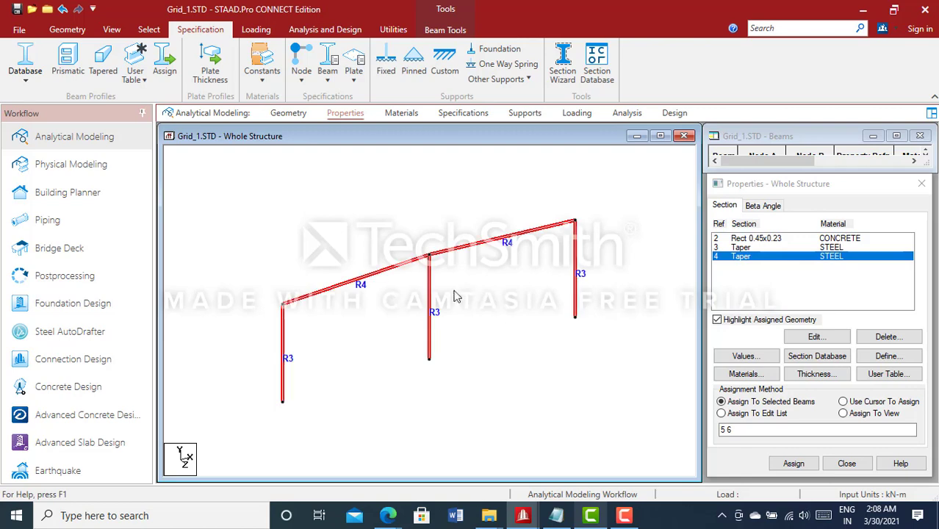
scroll(431, 294, "up", 1)
left_click(117, 31)
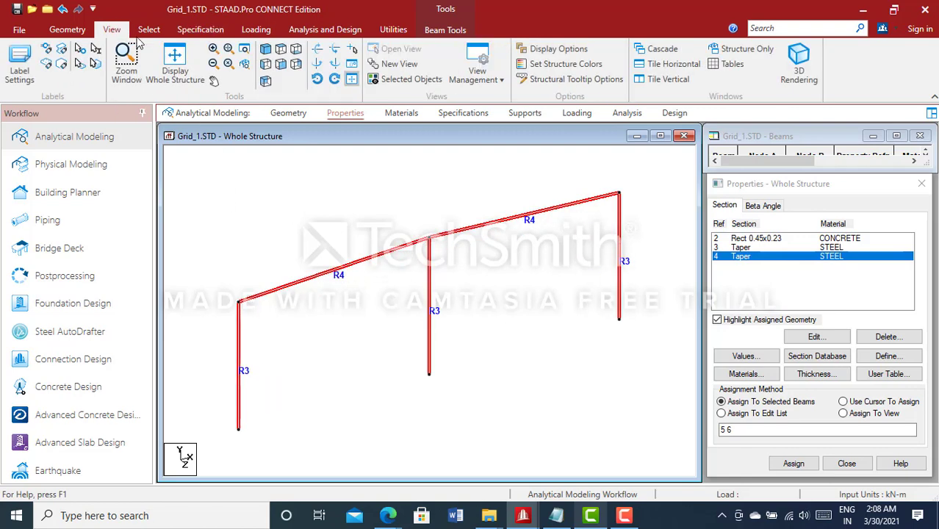
left_click(799, 86)
- Examine the tapered columns and sloping beams up close in the 3D rendering, and close the rendered view
scroll(570, 378, "up", 8)
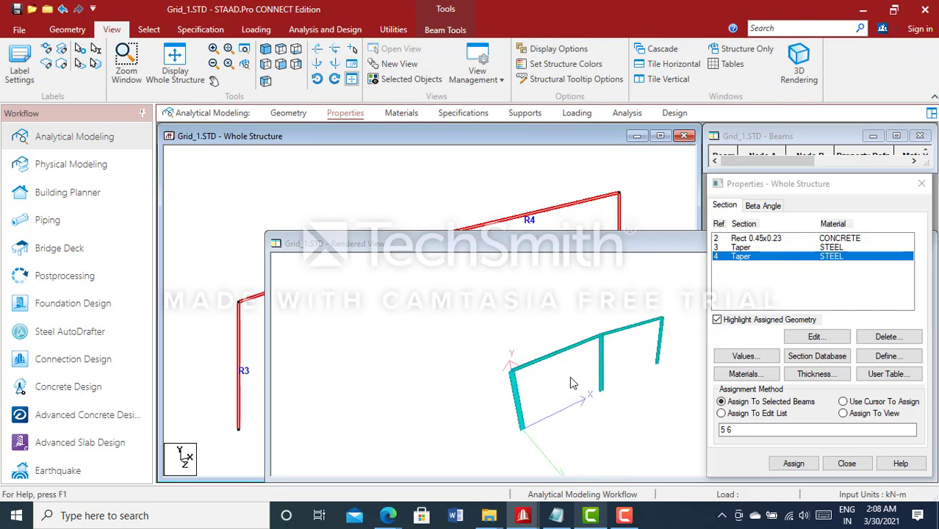
scroll(566, 376, "up", 2)
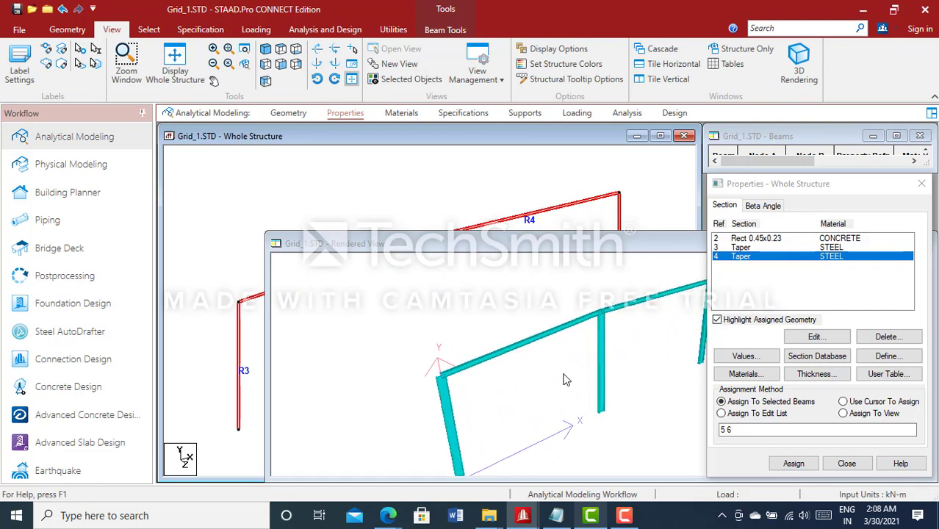
left_click_drag(564, 374, 478, 377)
scroll(464, 383, "up", 1)
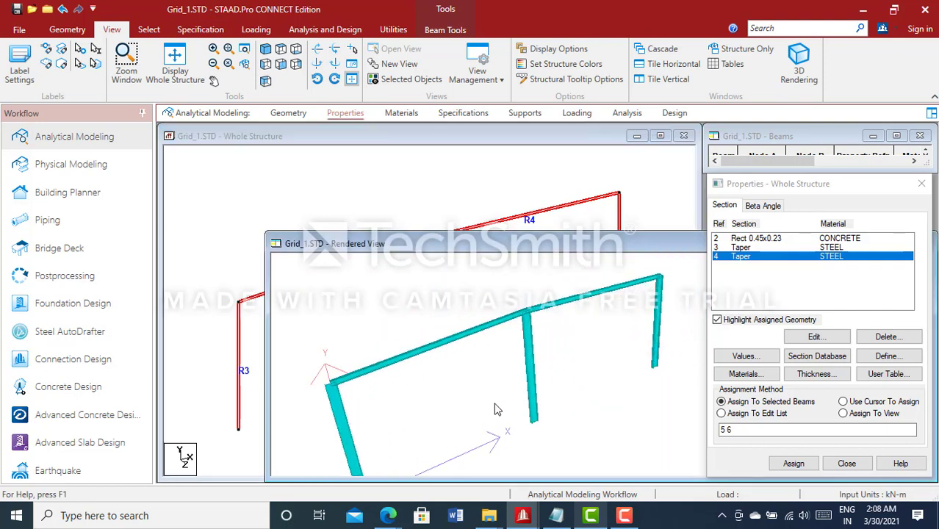
scroll(474, 300, "up", 3)
left_click_drag(474, 300, 474, 316)
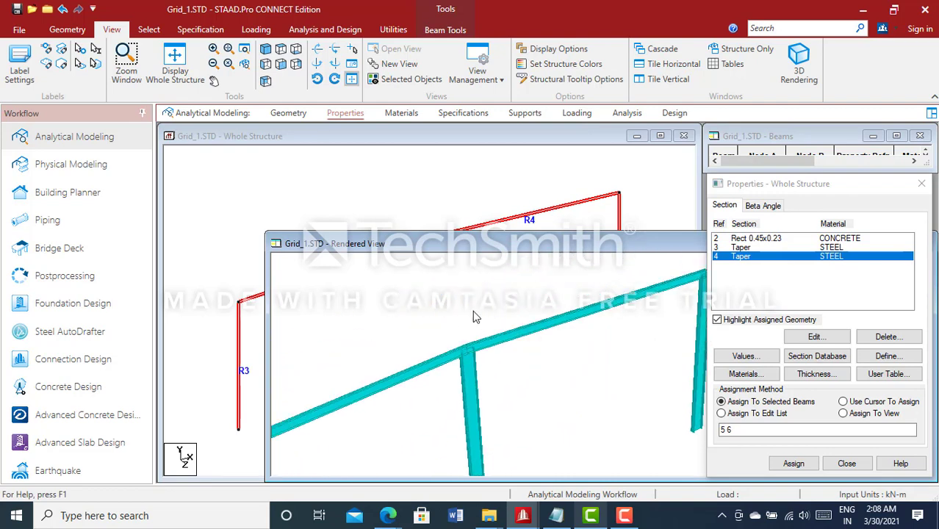
left_click_drag(664, 248, 440, 234)
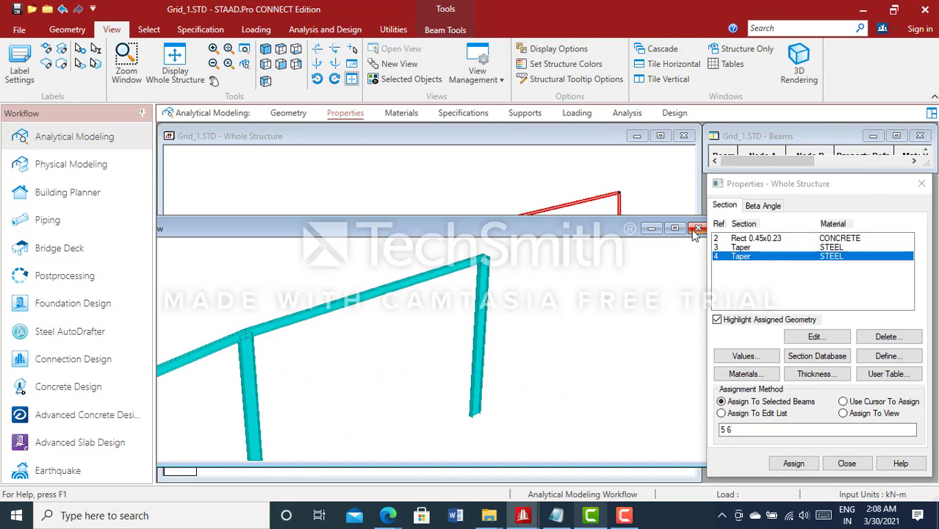
left_click(697, 229)
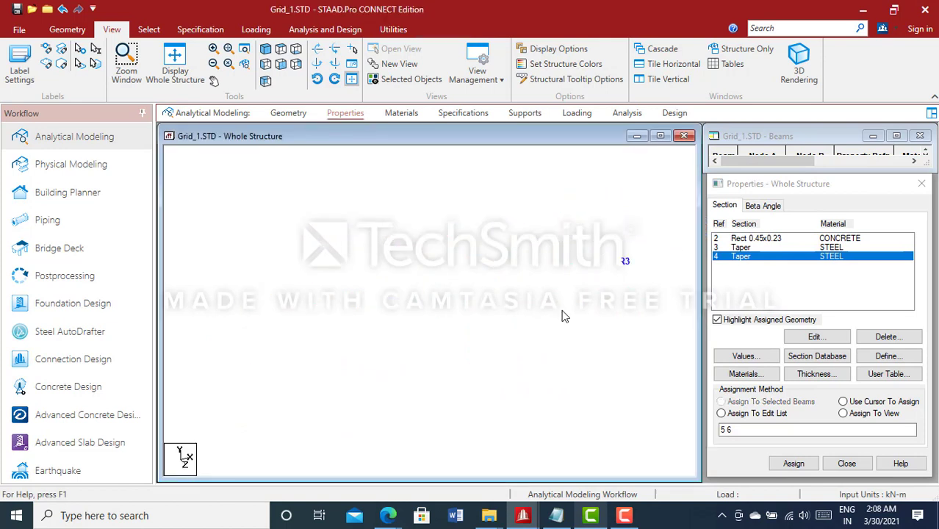
- Delete the unused Rect 0.45x0.23 CONCRETE section from the structure's section properties
left_click(772, 239)
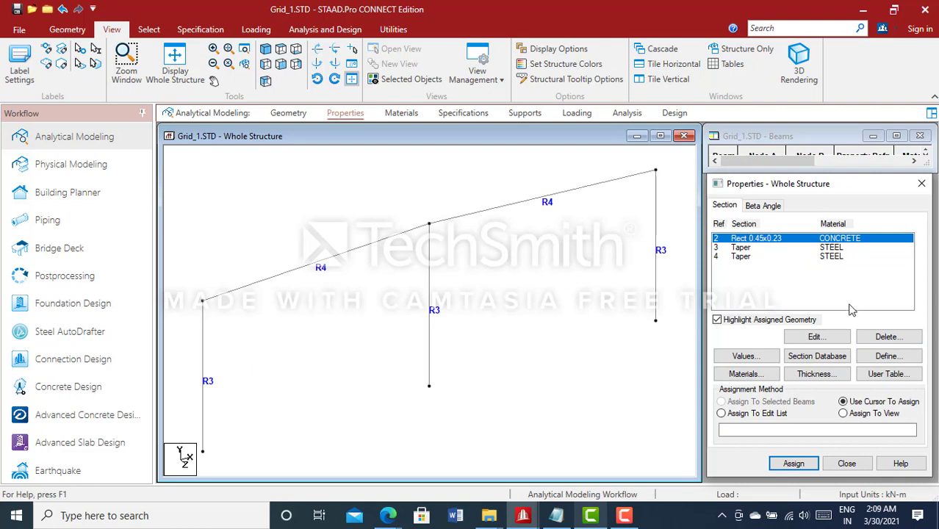
left_click(885, 337)
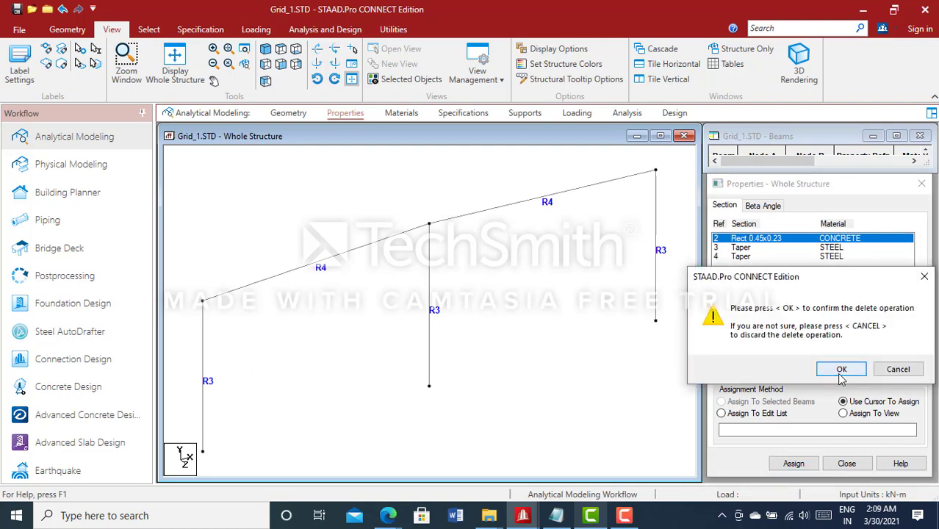
left_click(838, 369)
left_click(574, 327)
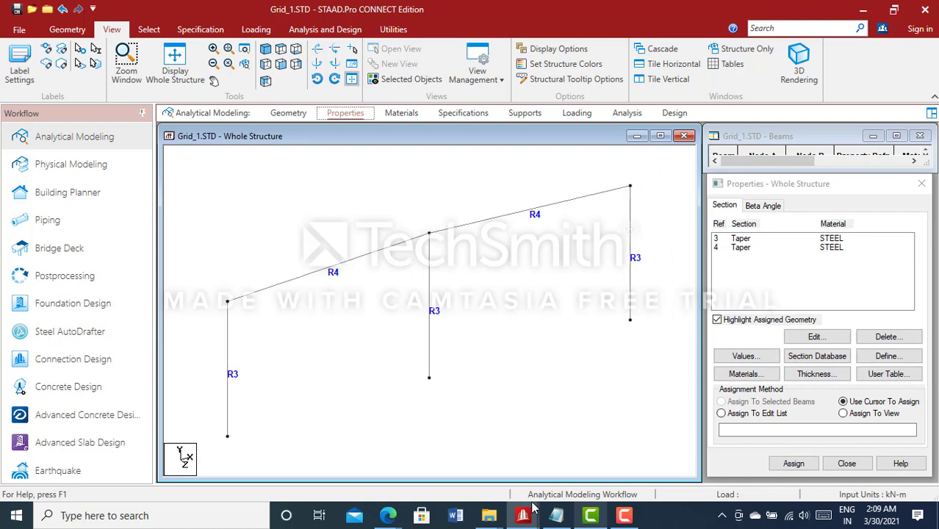
left_click(630, 459)
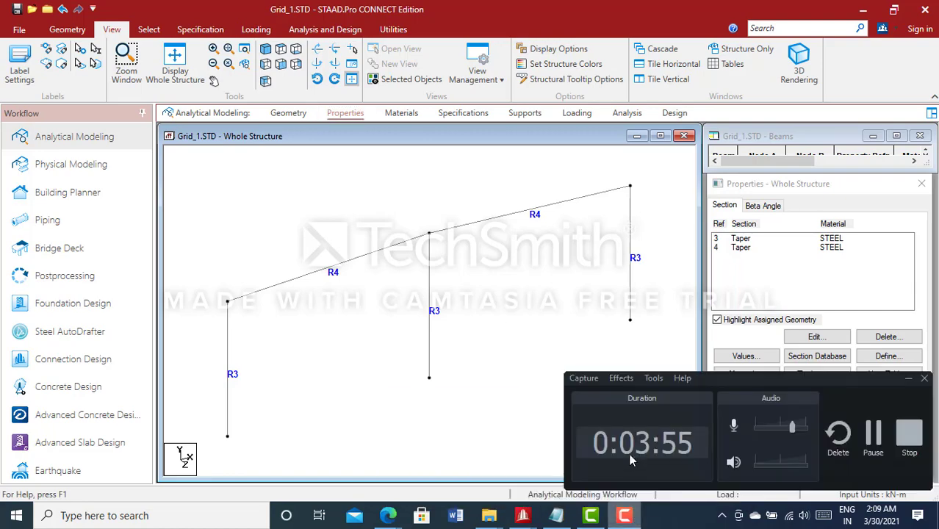